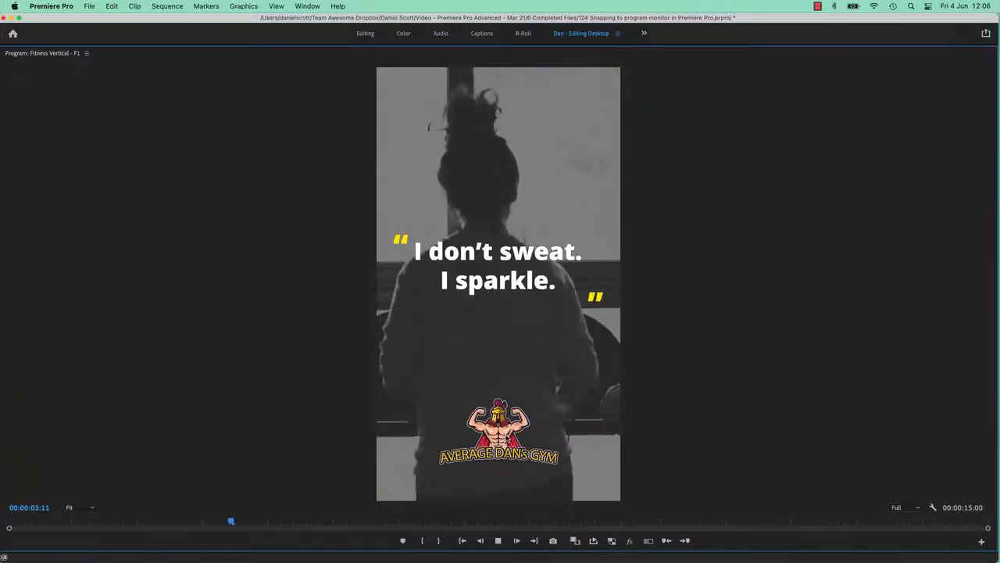
Restore the full workspace, nudge the gym logo slightly, and check the View menu's snapping option.
key("space")
key("grave")
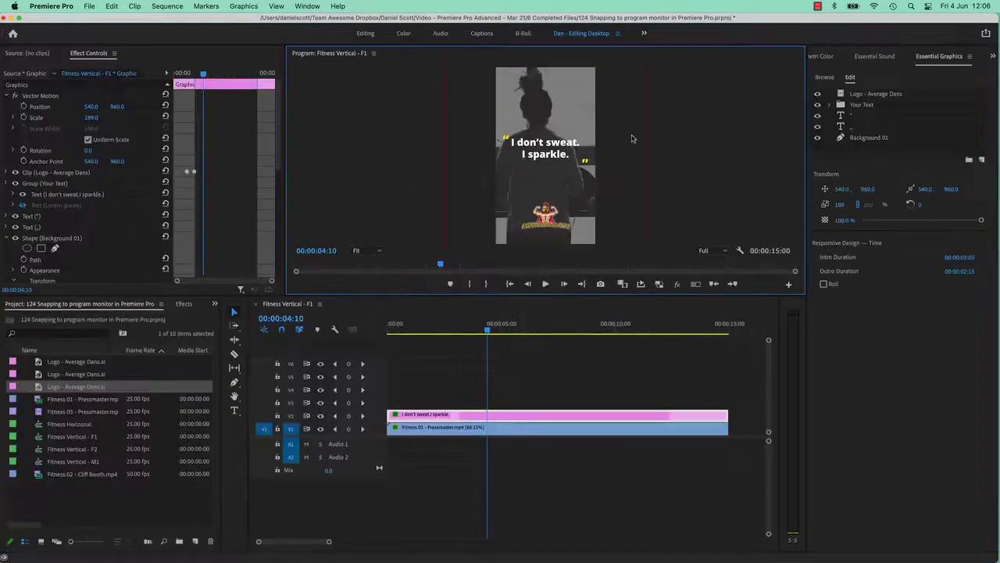
left_click(556, 225)
left_click_drag(552, 224, 549, 222)
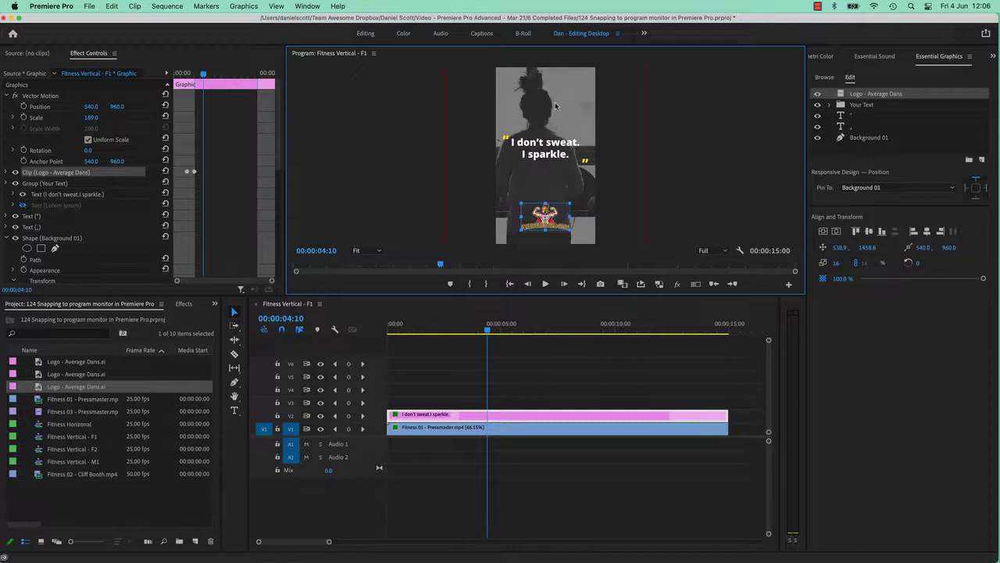
left_click(277, 7)
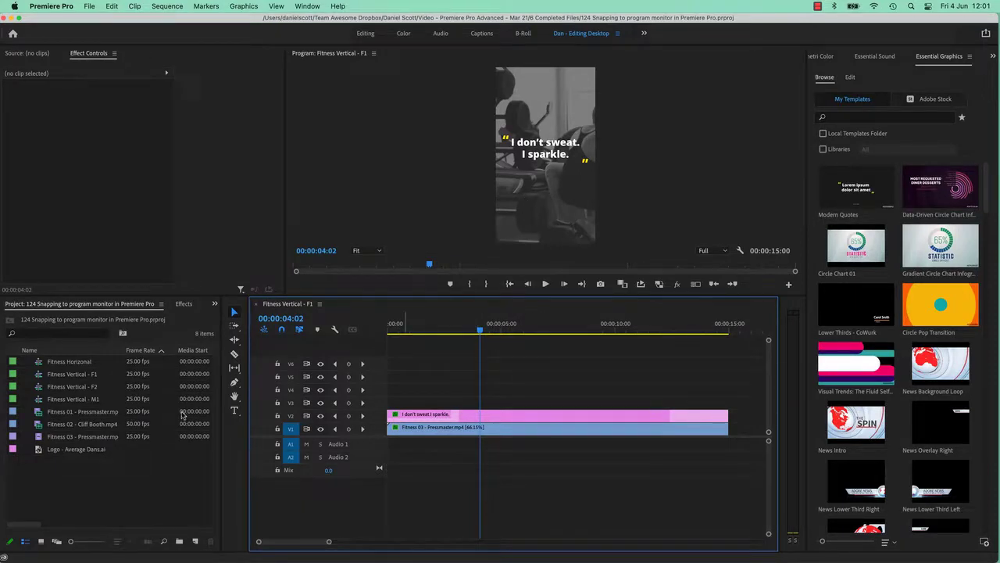
Drop Logo - Average Dans.ai onto track V3 above the quote and select the clip.
left_click(43, 455)
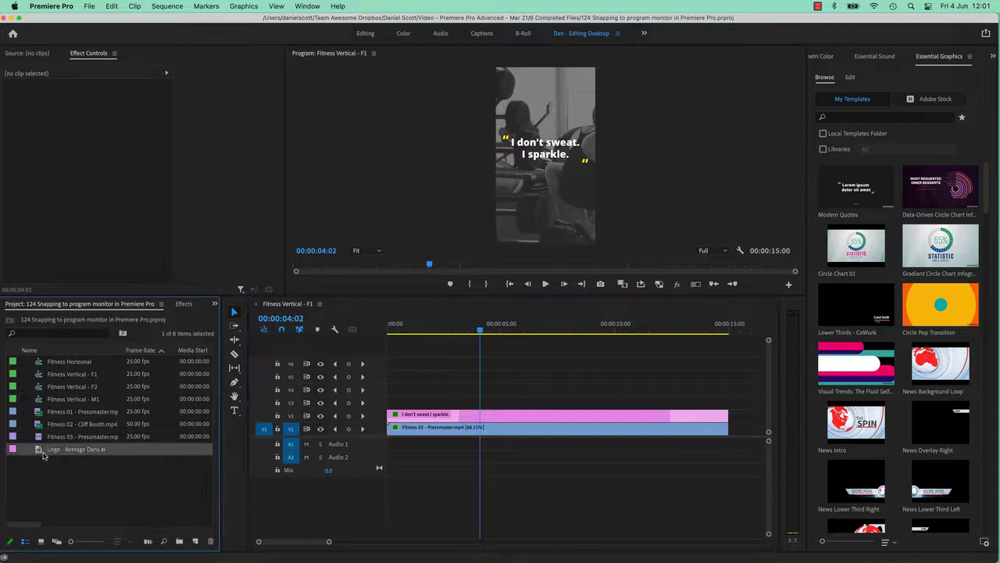
left_click_drag(39, 454, 556, 401)
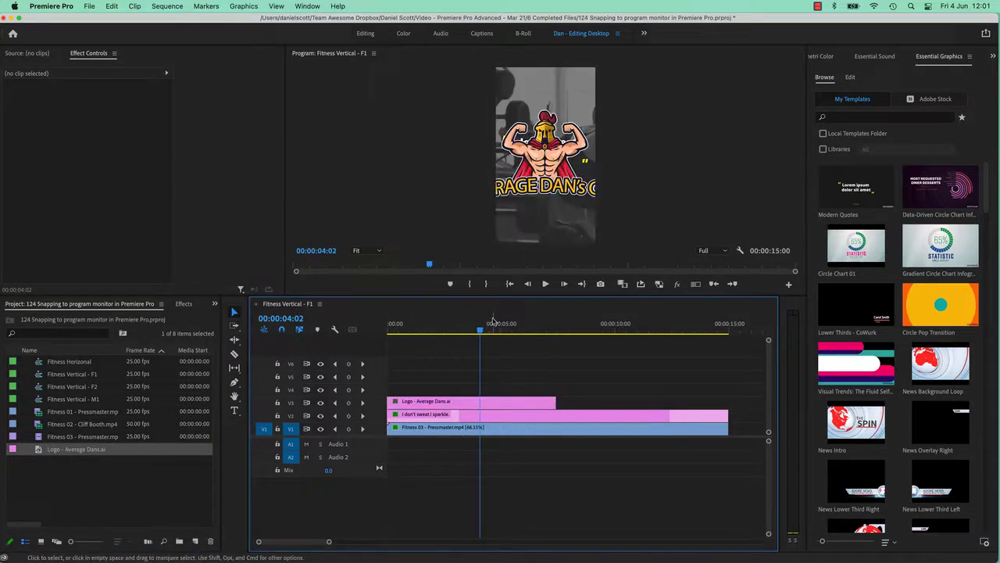
left_click(461, 403)
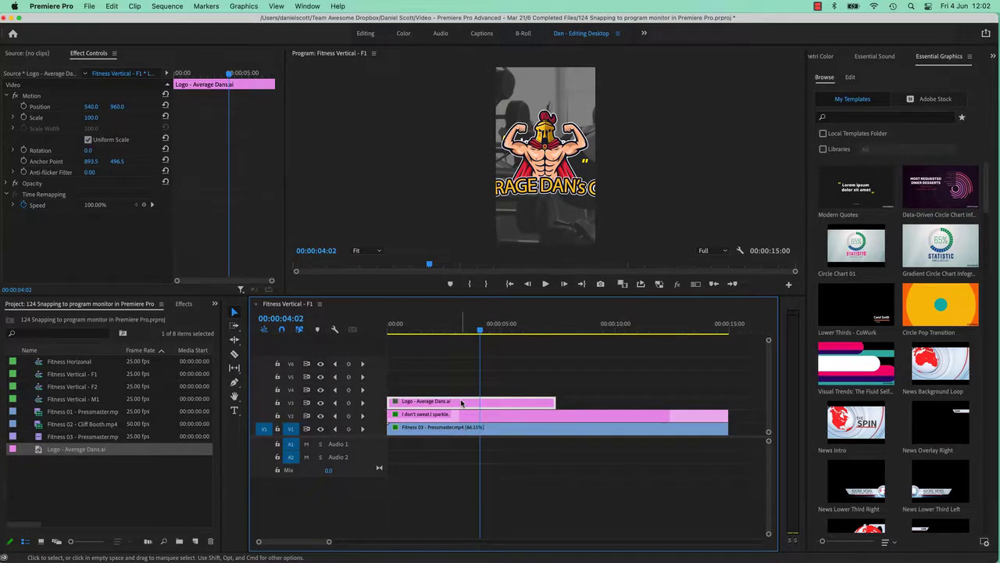
Delete the V3 clip and re-add Logo - Average Dans.ai as an Essential Graphics file layer.
key("Delete")
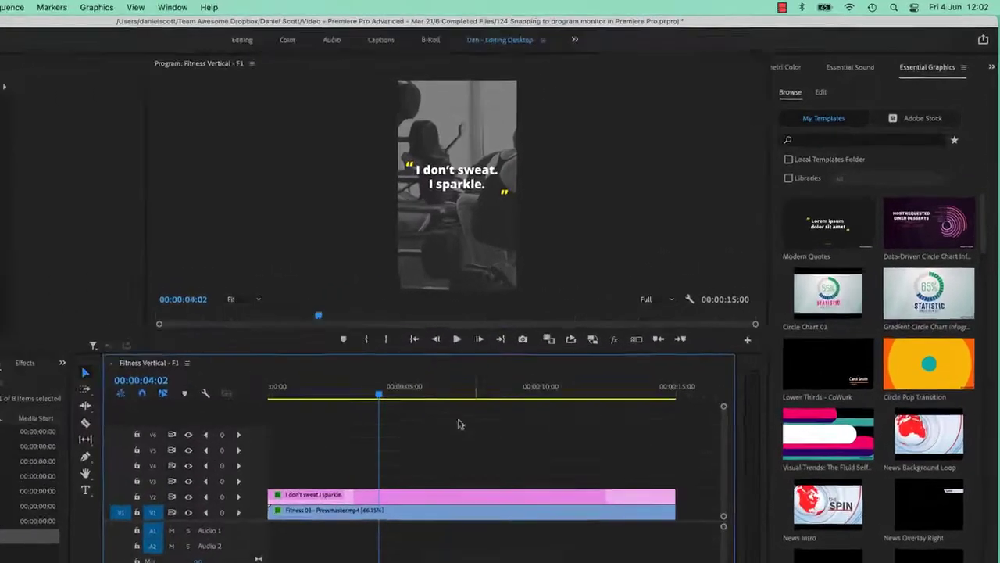
left_click(930, 74)
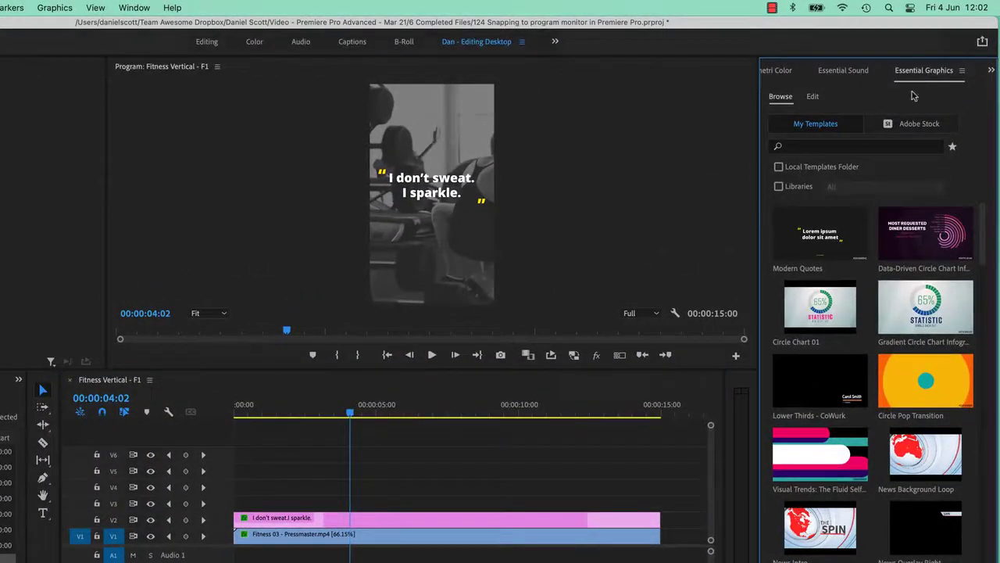
left_click(813, 97)
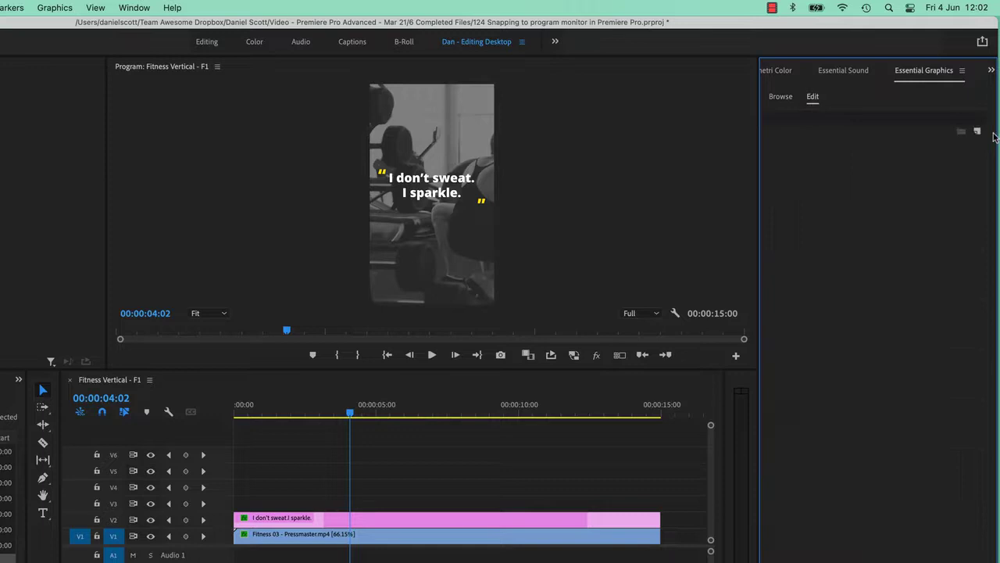
left_click(977, 132)
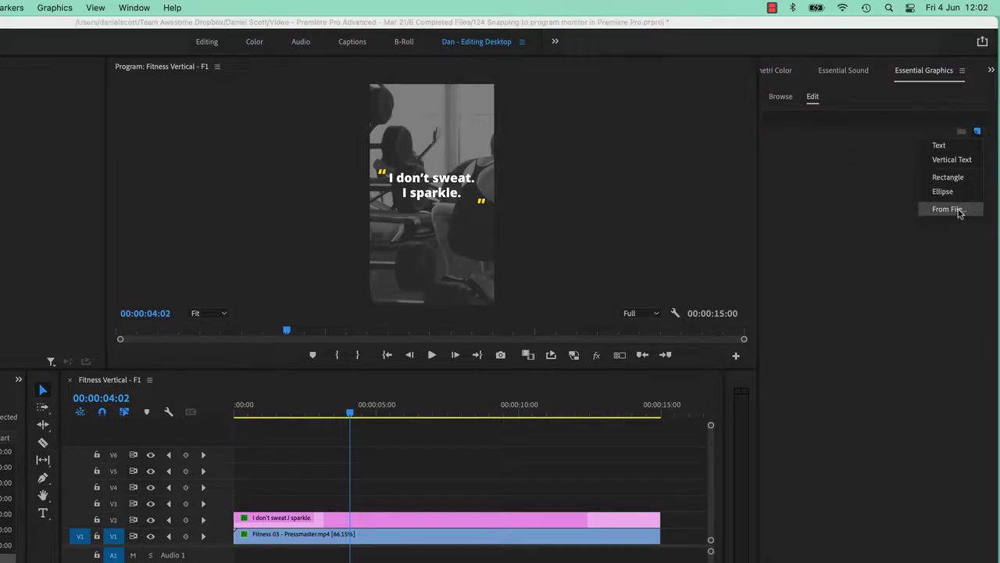
left_click(959, 213)
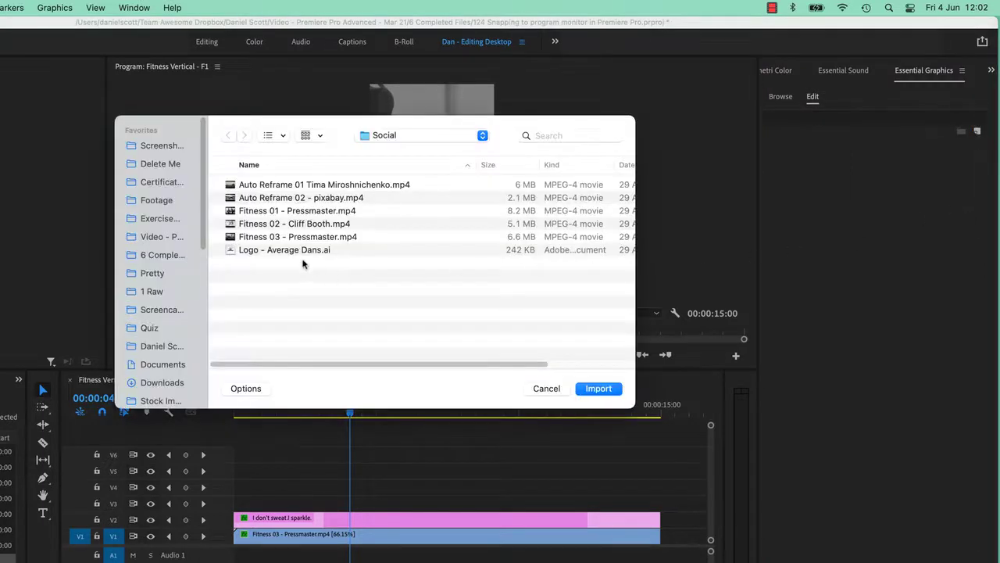
left_click(305, 252)
left_click(619, 389)
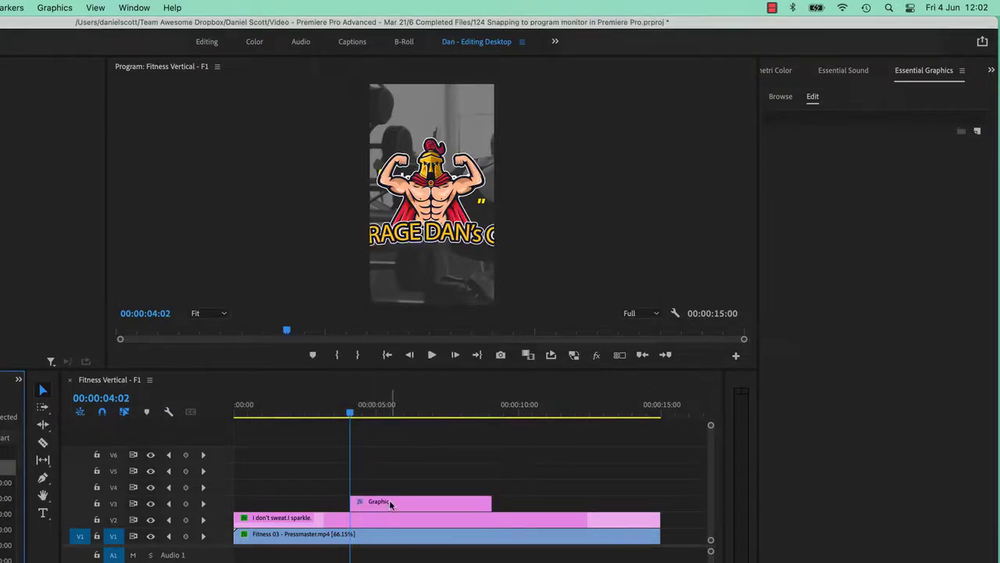
left_click(390, 504)
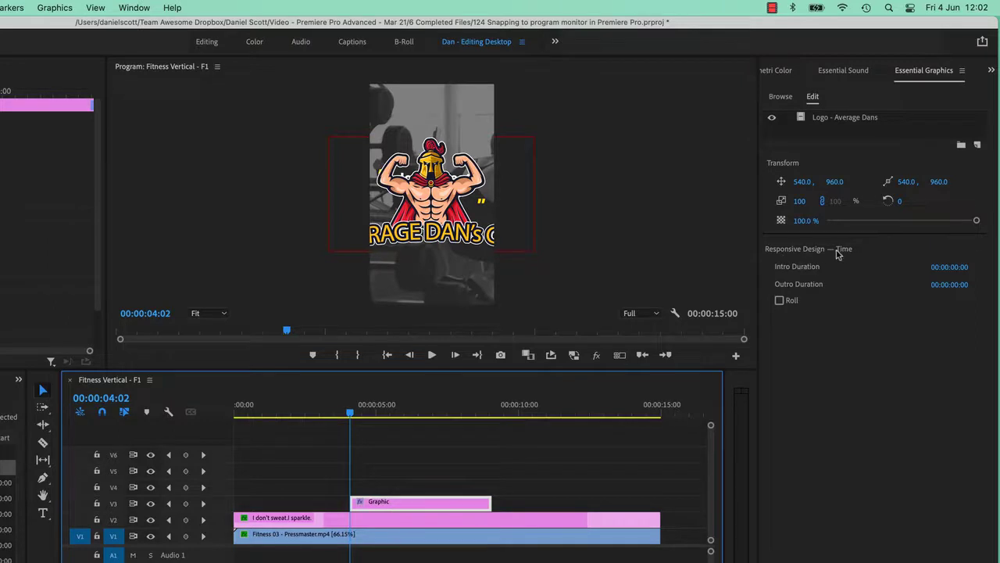
left_click(835, 119)
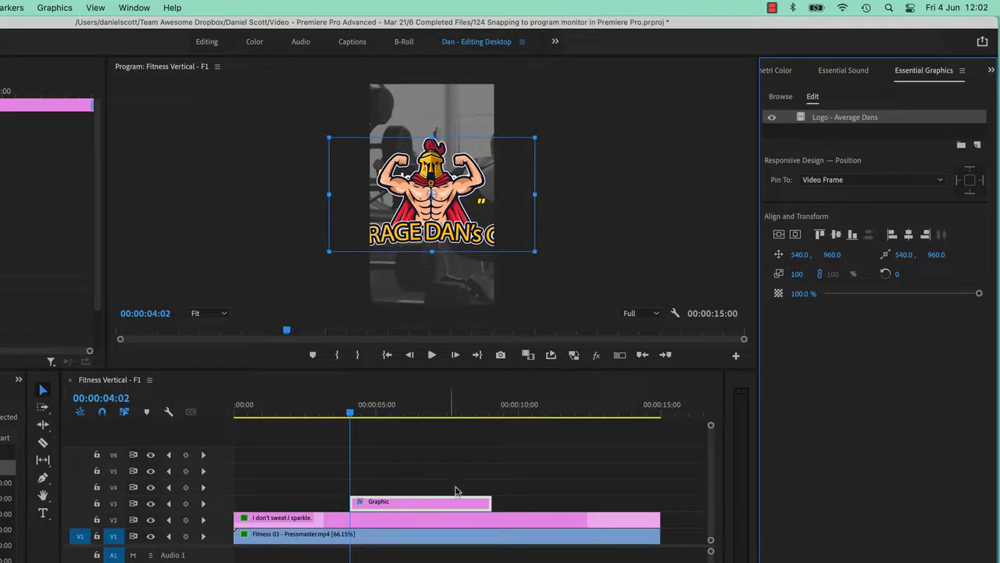
Delete the V3 logo graphic, select the quote text clip and collapse its Your Text group.
left_click(395, 500)
key("Delete")
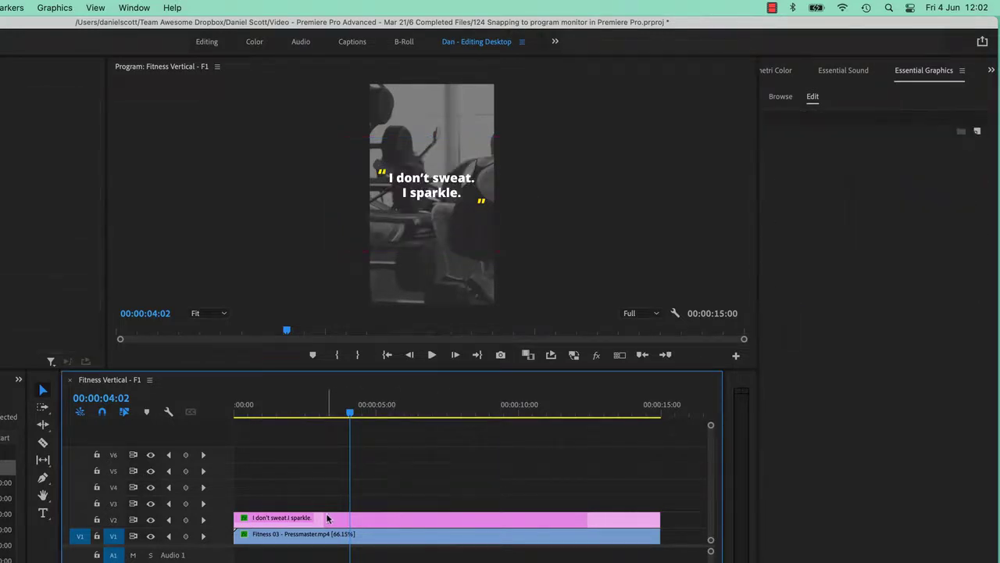
left_click(326, 518)
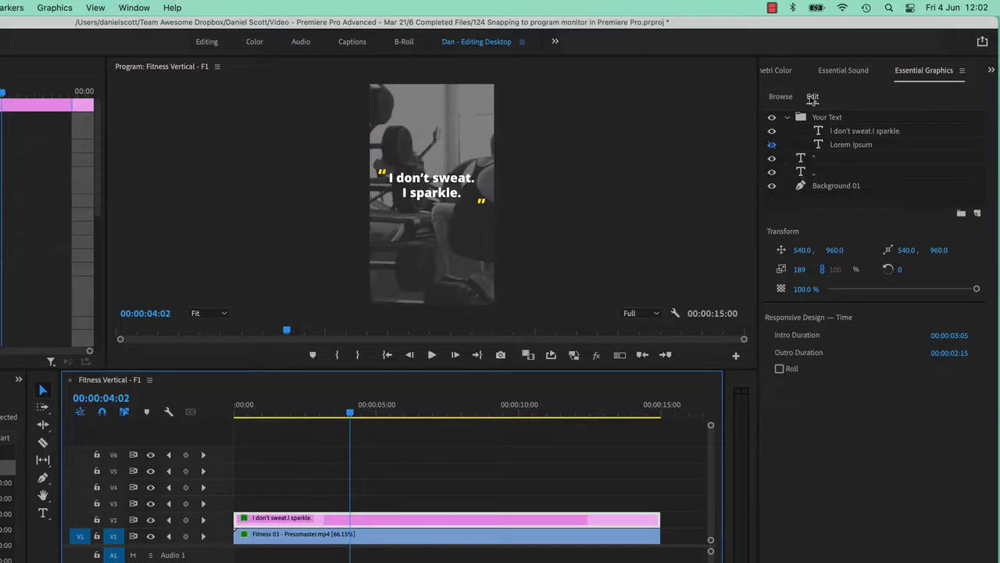
left_click(788, 117)
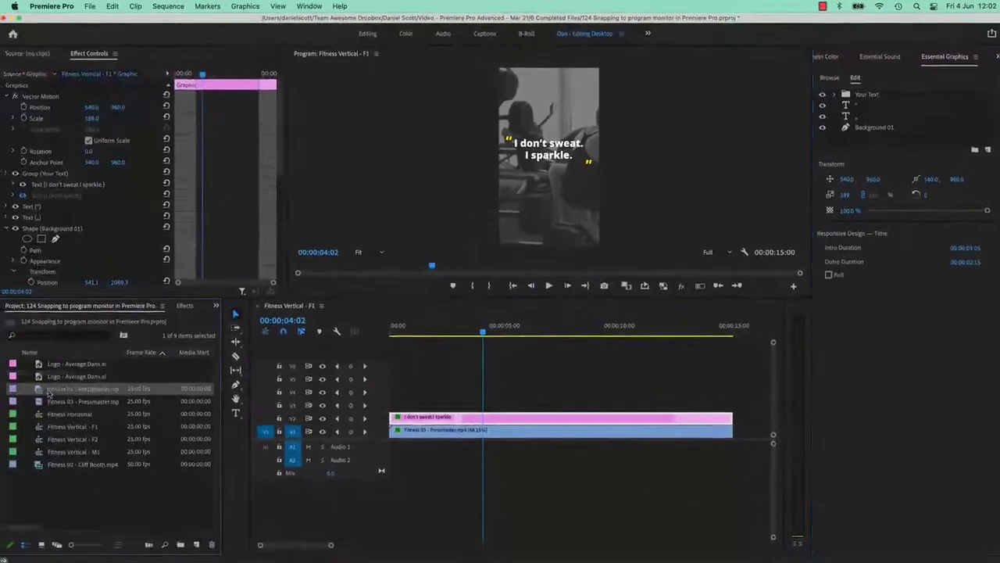
Replace the V1 footage with Fitness 01 - Pressmaster.mp4 and move to 00:00:01:06.
left_click_drag(261, 392, 425, 438)
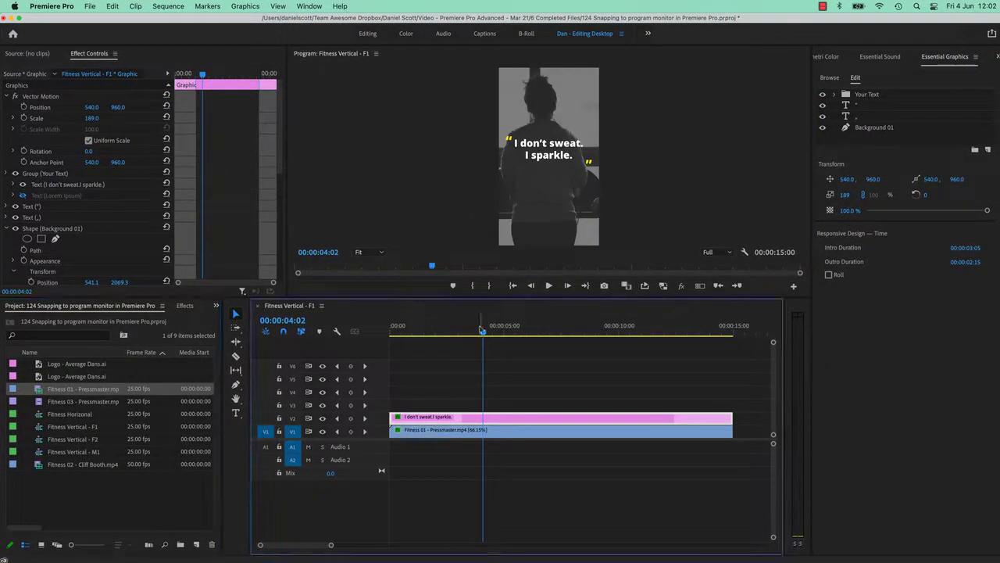
key("Home")
left_click(418, 332)
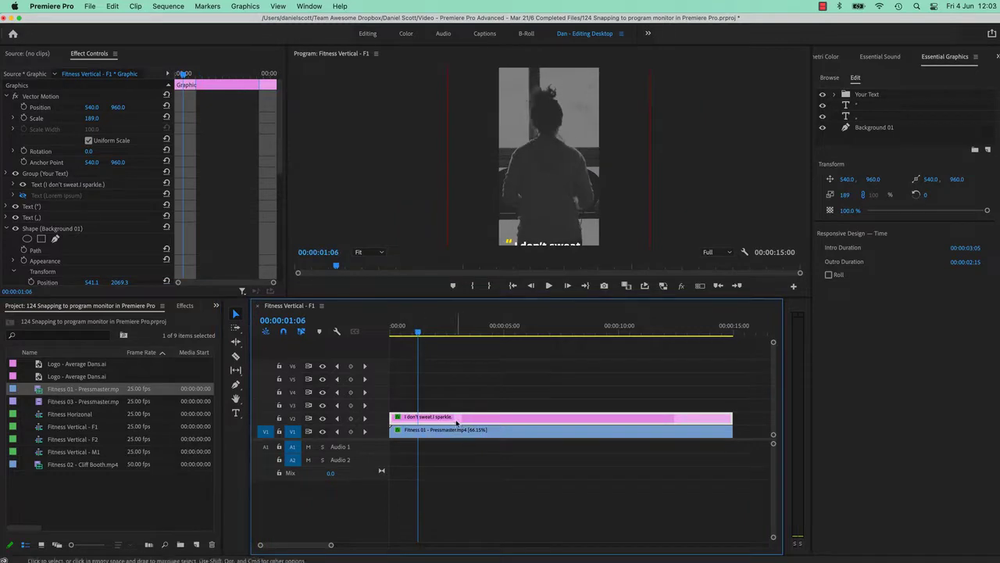
Import Logo - Average Dans.ai into the quote graphic, scale it to 16% and centre it.
left_click(988, 149)
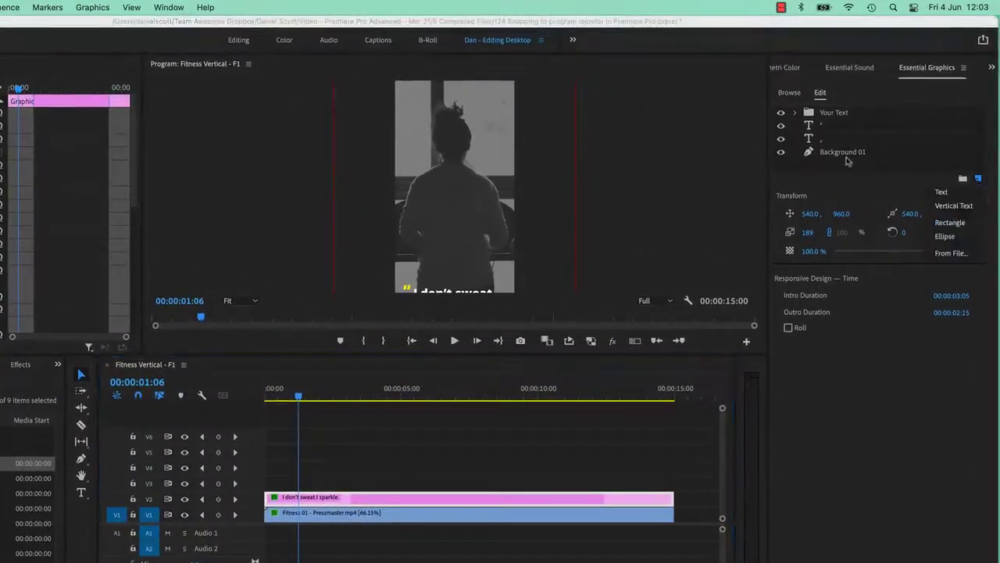
left_click(948, 252)
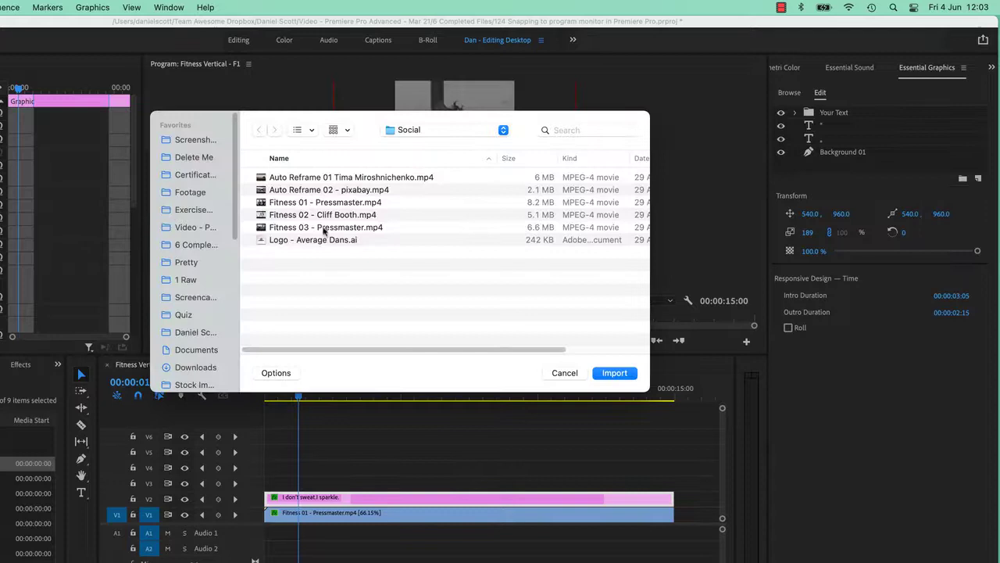
left_click(329, 241)
left_click(614, 372)
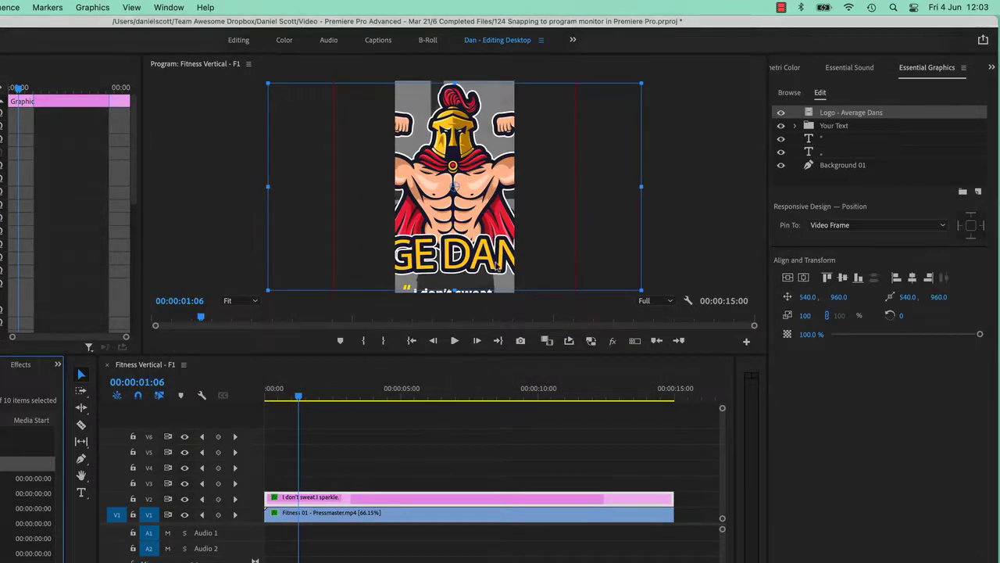
left_click_drag(458, 224, 522, 249)
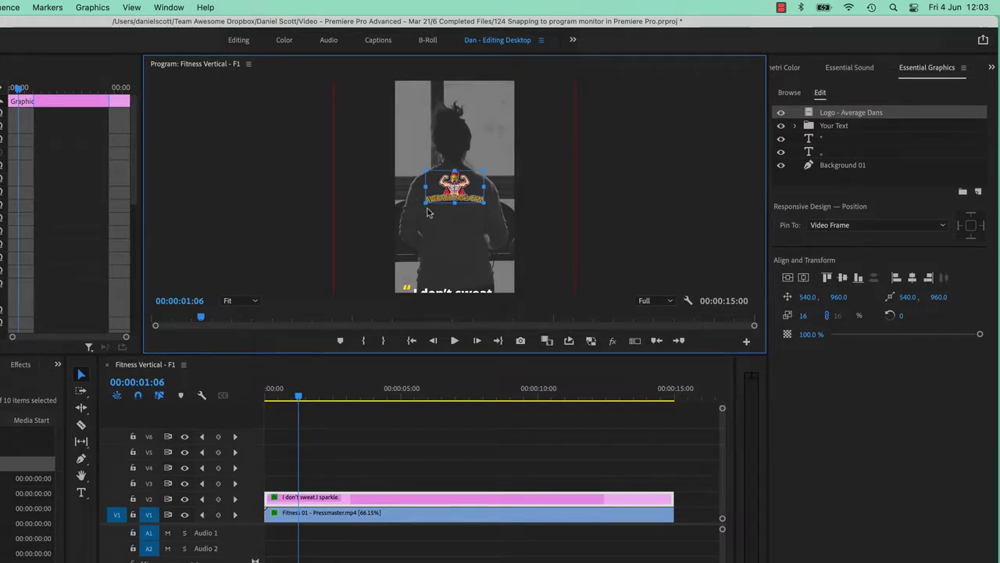
mouse_move(435, 207)
left_mouse_down()
mouse_move(430, 170)
mouse_move(436, 208)
left_mouse_up()
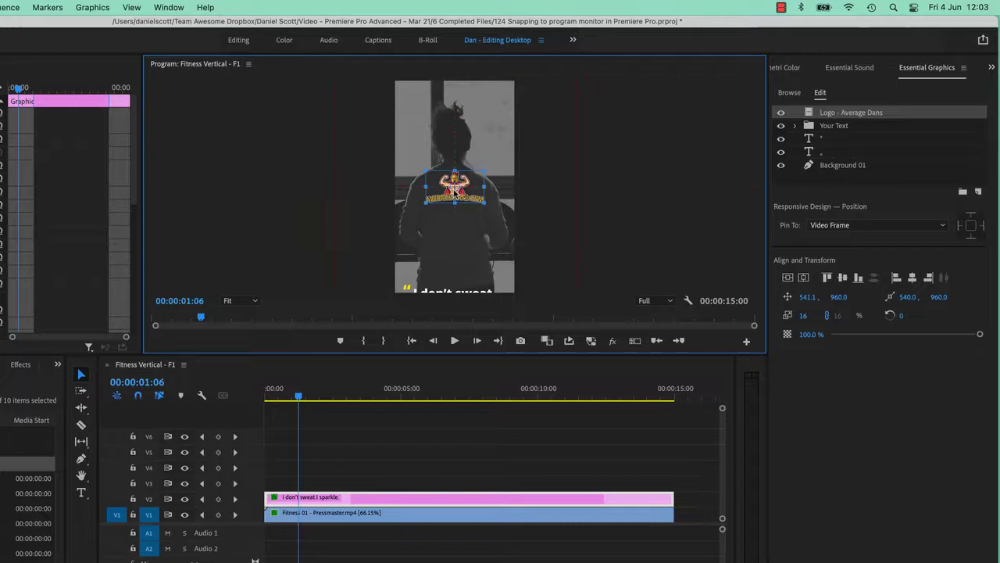
Toggle Snap in Program Monitor off and back on from the View menu.
left_click(131, 7)
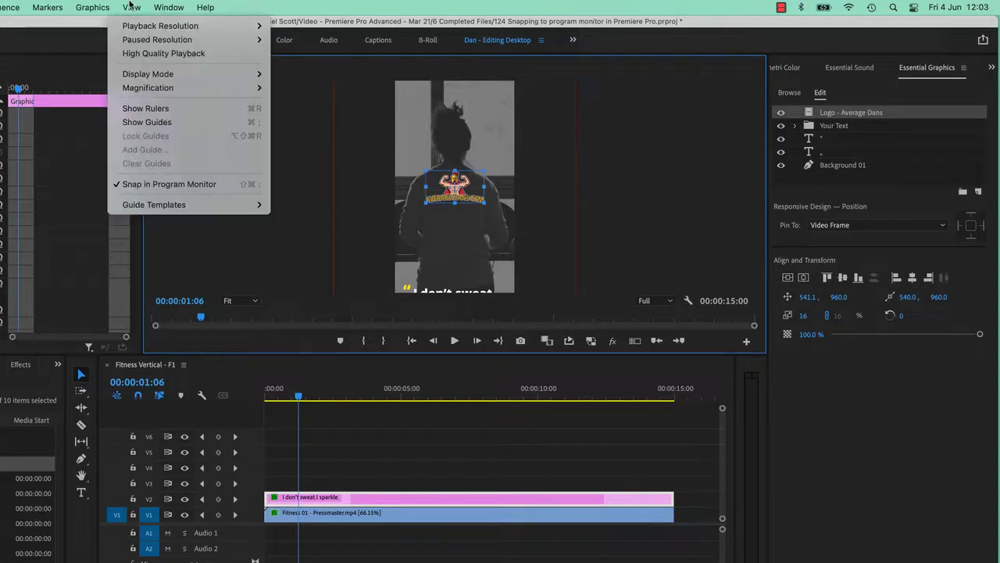
left_click(160, 184)
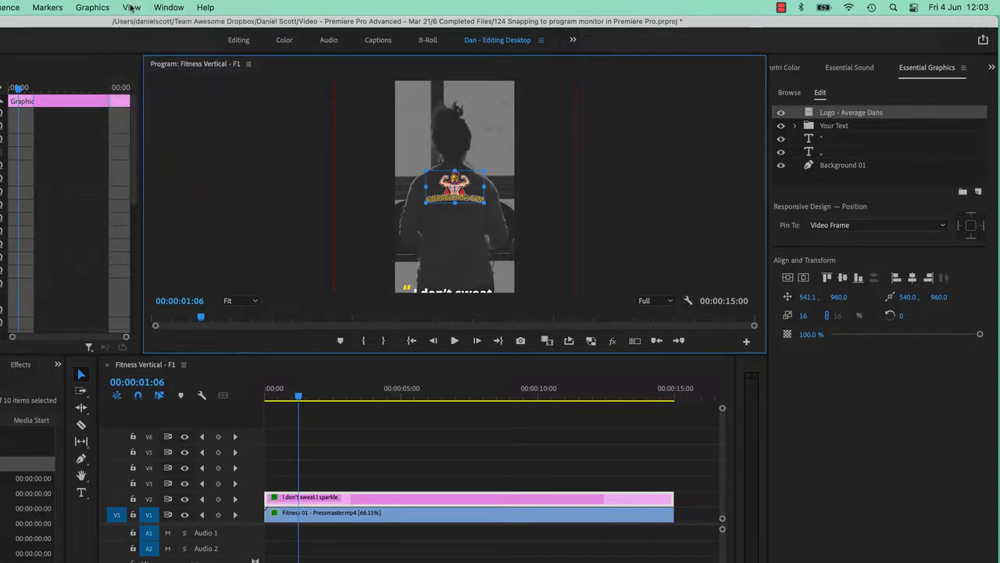
left_click(131, 7)
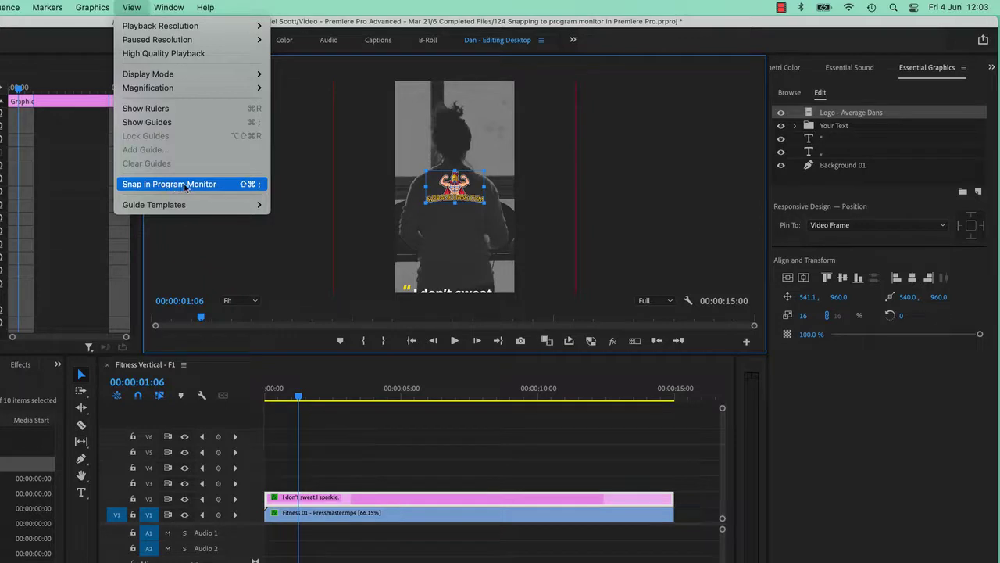
left_click(184, 185)
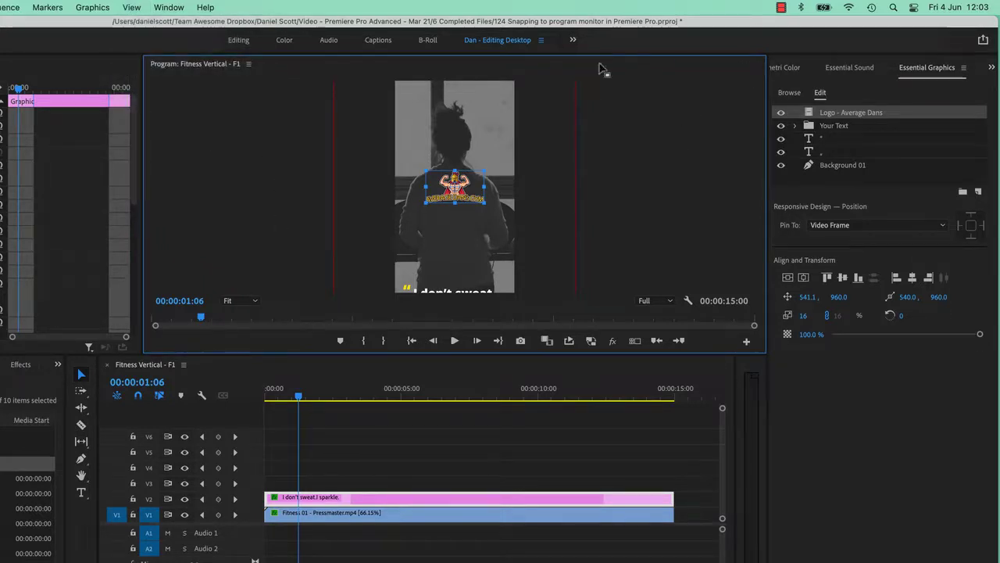
Deselect the logo, enable Snap in Program Monitor, and drag the logo down to 538.9, 1254.1.
left_click(265, 198)
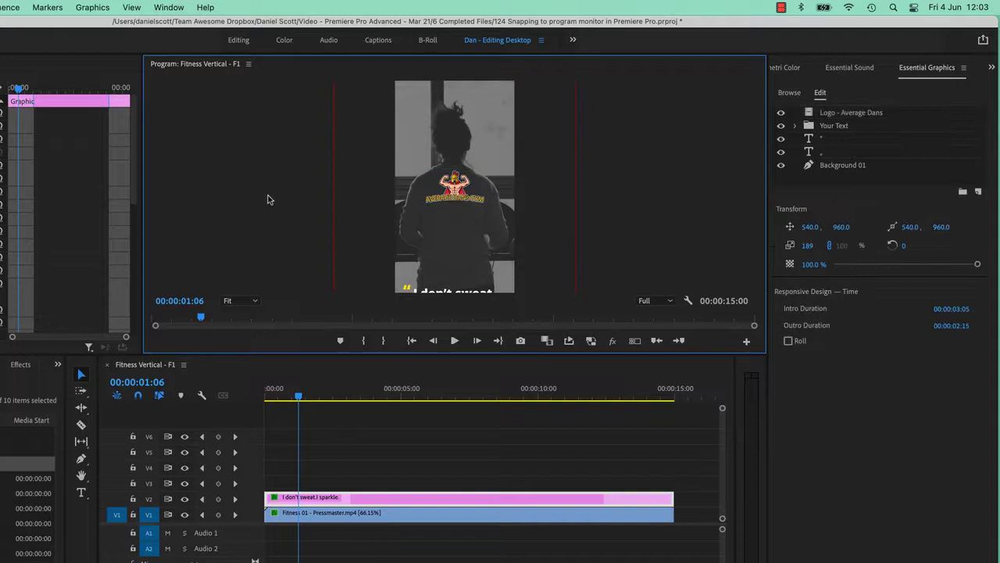
left_click(131, 7)
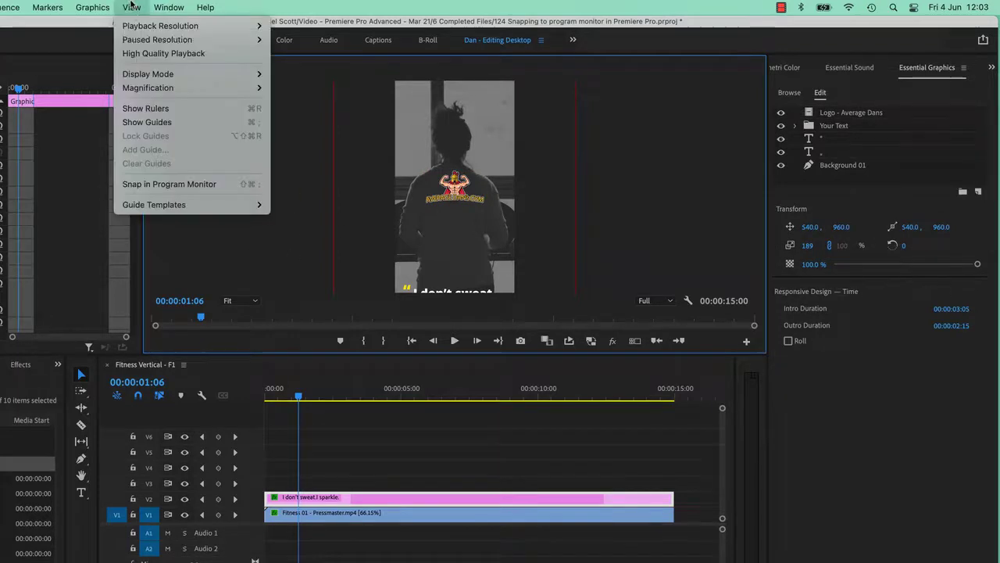
left_click(164, 184)
left_click_drag(443, 202, 463, 265)
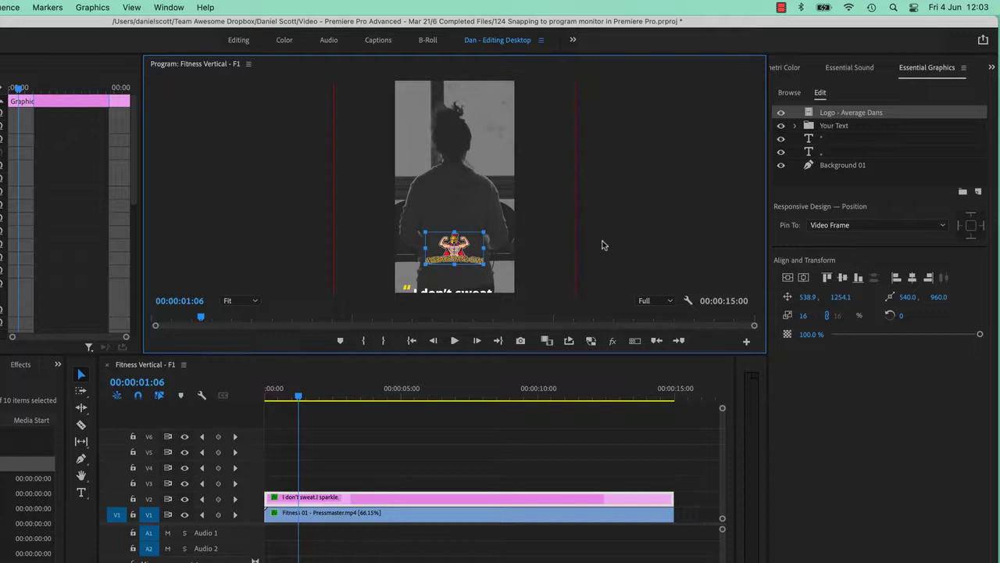
Scrub to where the quote shows and snap the logo centred beneath it at 541.1, 1305.1.
key("Right")
key("Left")
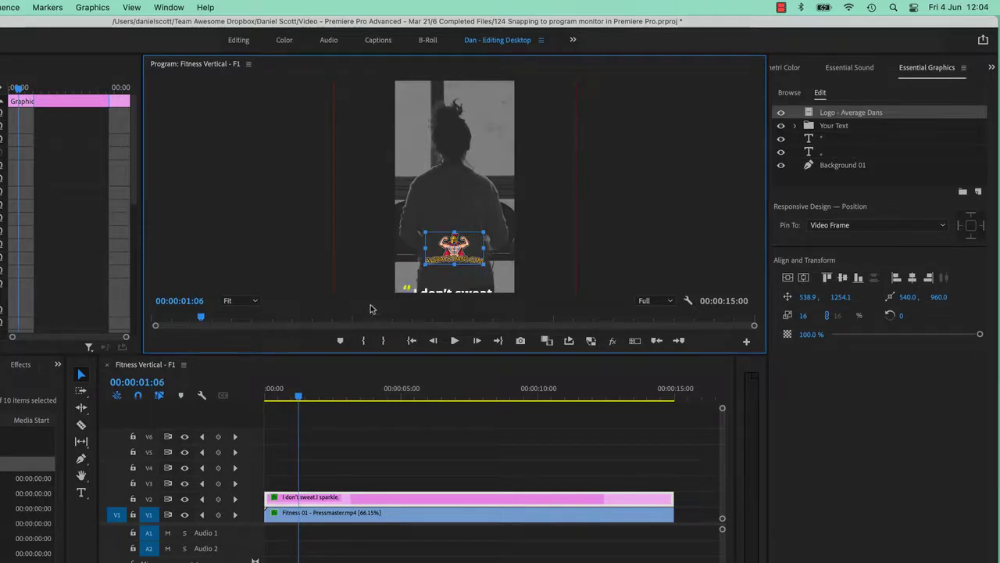
mouse_move(461, 254)
left_mouse_down()
mouse_move(516, 152)
mouse_move(452, 125)
mouse_move(428, 102)
mouse_move(458, 94)
mouse_move(475, 254)
left_mouse_up()
key("Right")
key("Right")
key("Right")
key("Right")
key("Right")
key("Right")
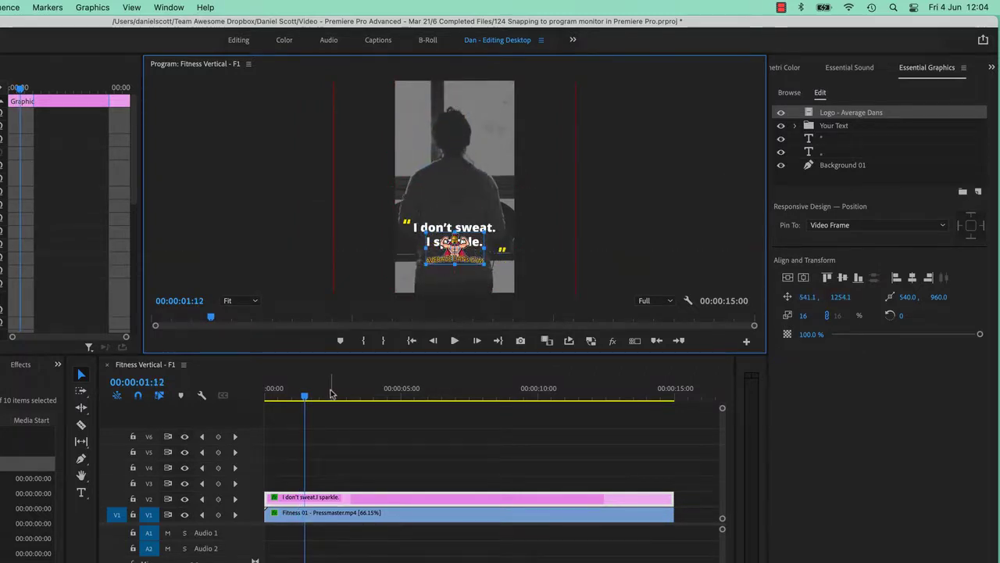
left_click_drag(316, 395, 455, 397)
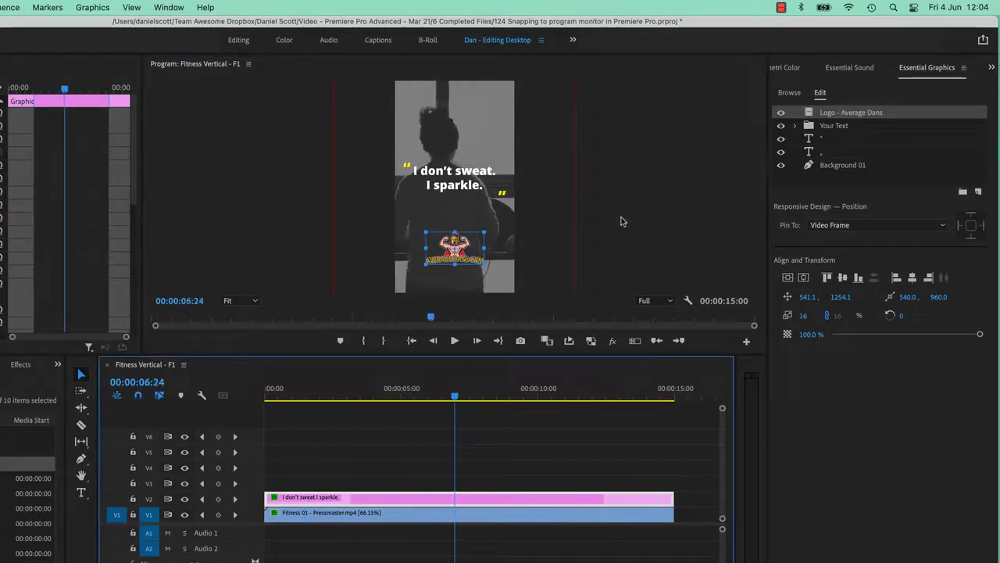
mouse_move(470, 257)
left_mouse_down()
mouse_move(470, 271)
mouse_move(470, 262)
left_mouse_up()
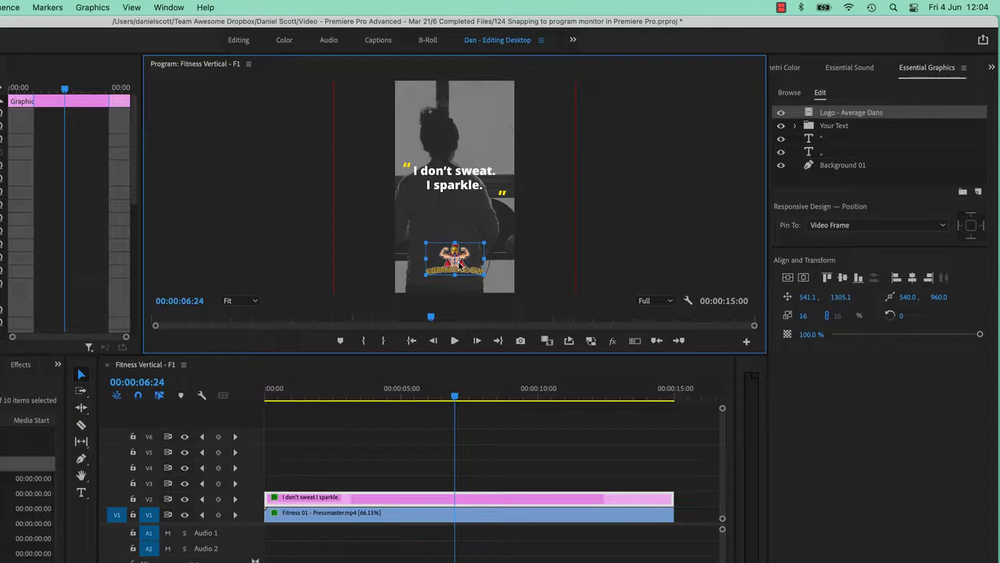
Pin the logo layer to the top edge of Background 01 in Responsive Design.
left_click(829, 225)
left_click(835, 320)
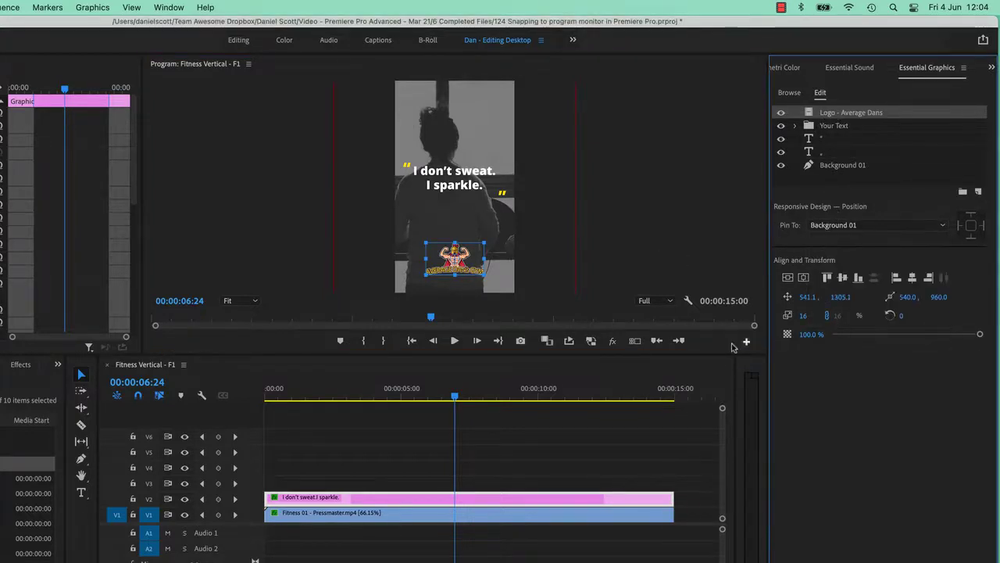
mouse_move(455, 398)
left_mouse_down()
mouse_move(265, 400)
mouse_move(460, 400)
mouse_move(441, 413)
left_mouse_up()
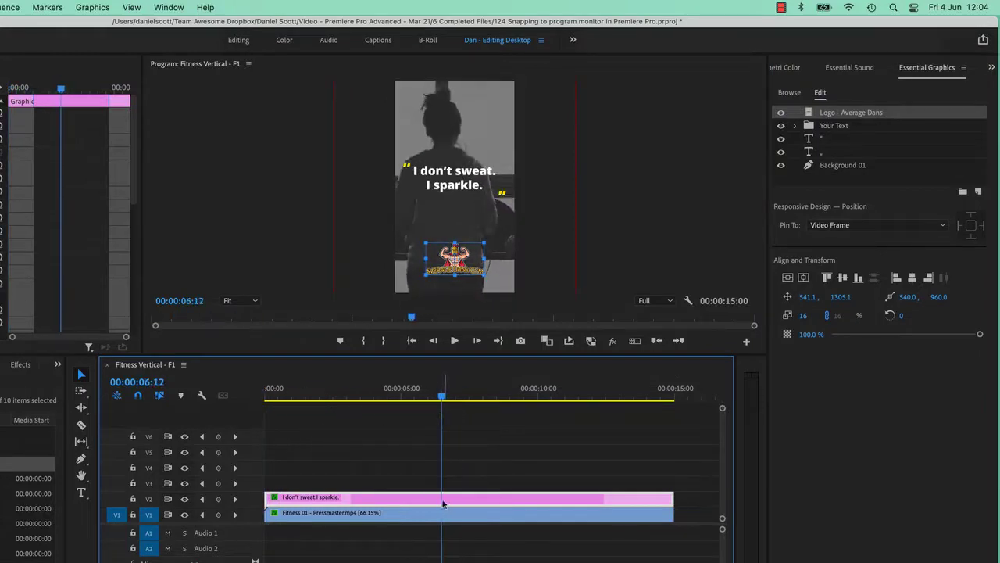
left_click(836, 225)
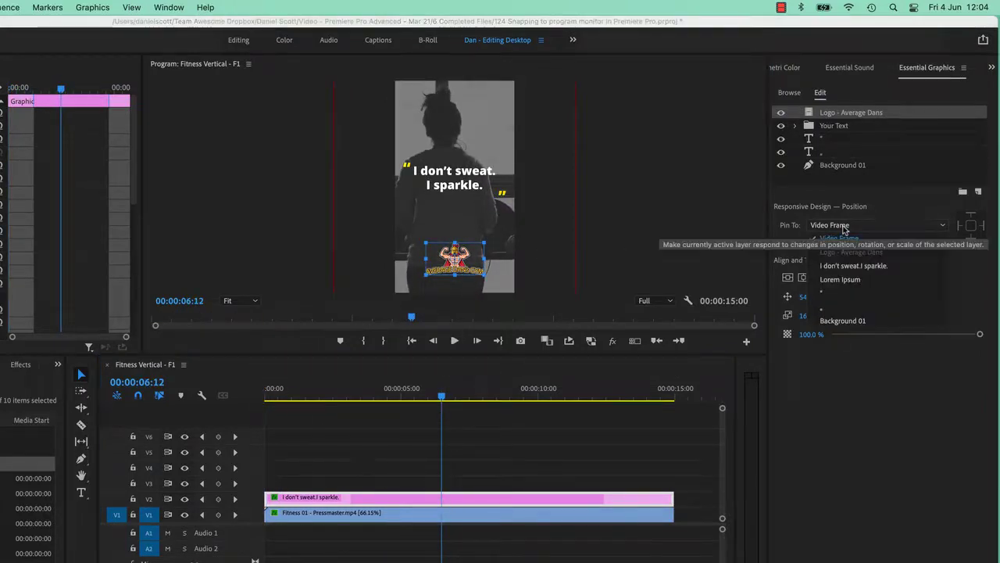
left_click(850, 321)
left_click(971, 215)
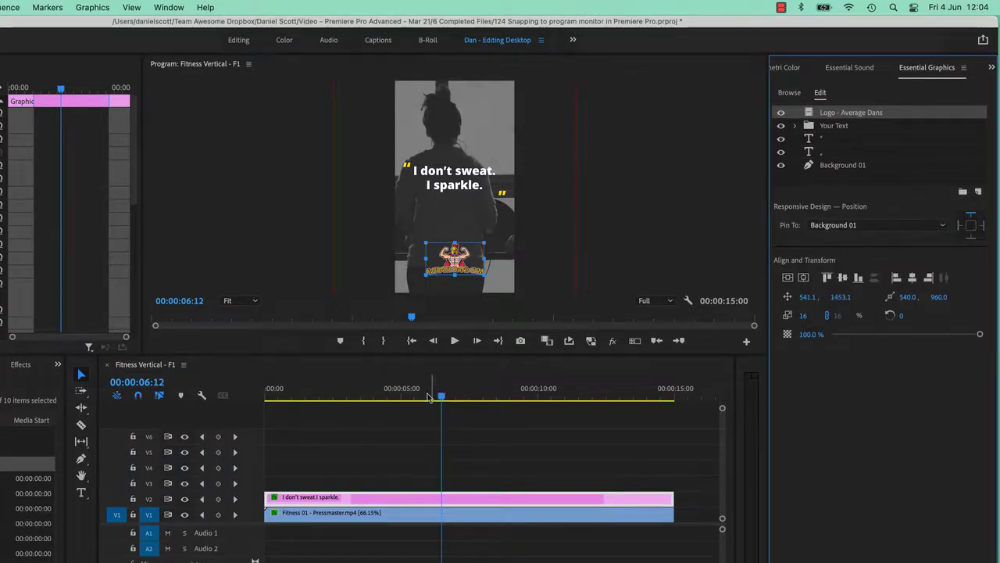
Play the sequence from the start to check the pinned logo.
left_click(266, 397)
key("space")
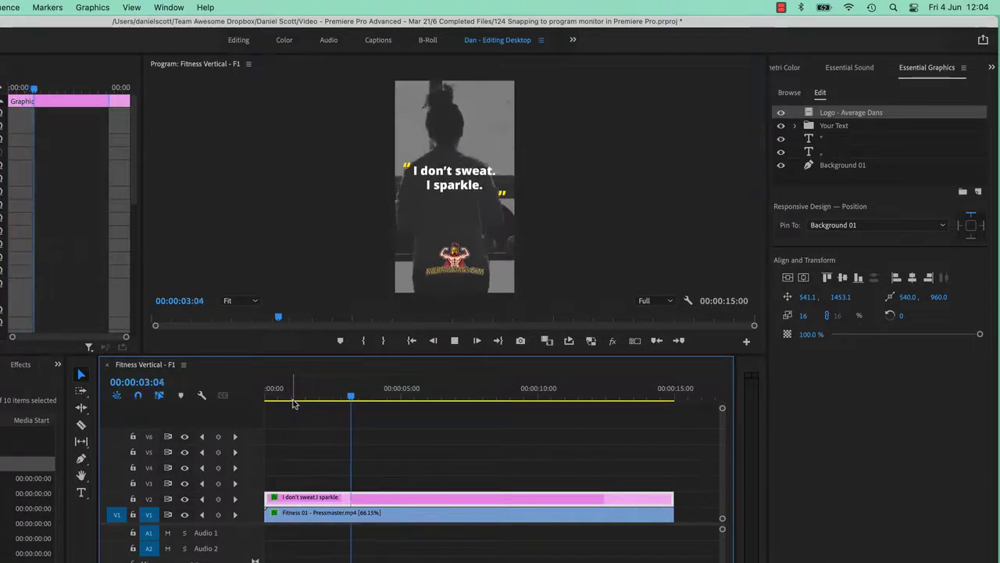
key("space")
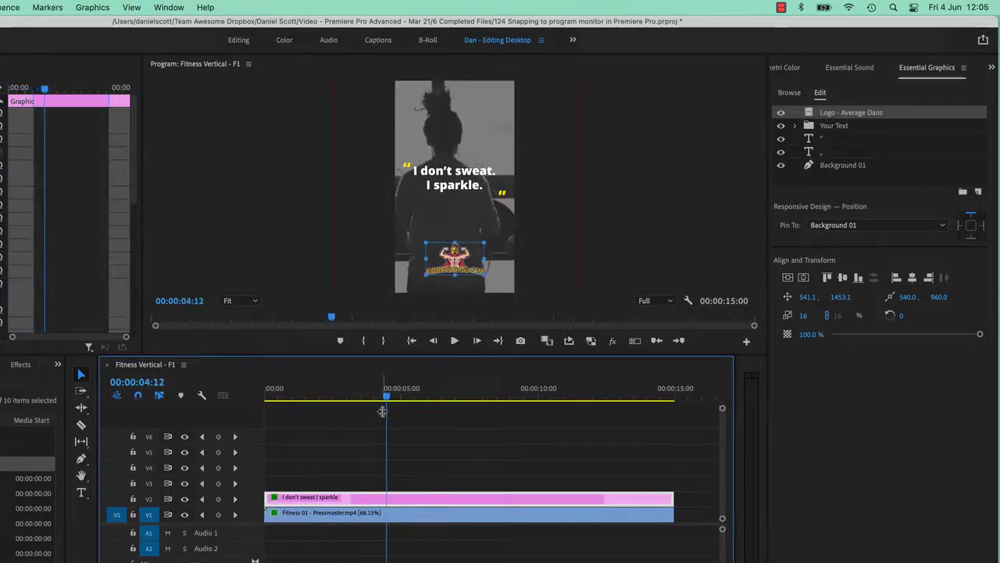
At 00:00:01:24, enable the logo's Opacity keyframes and set it to 0%.
left_click_drag(387, 397, 319, 407)
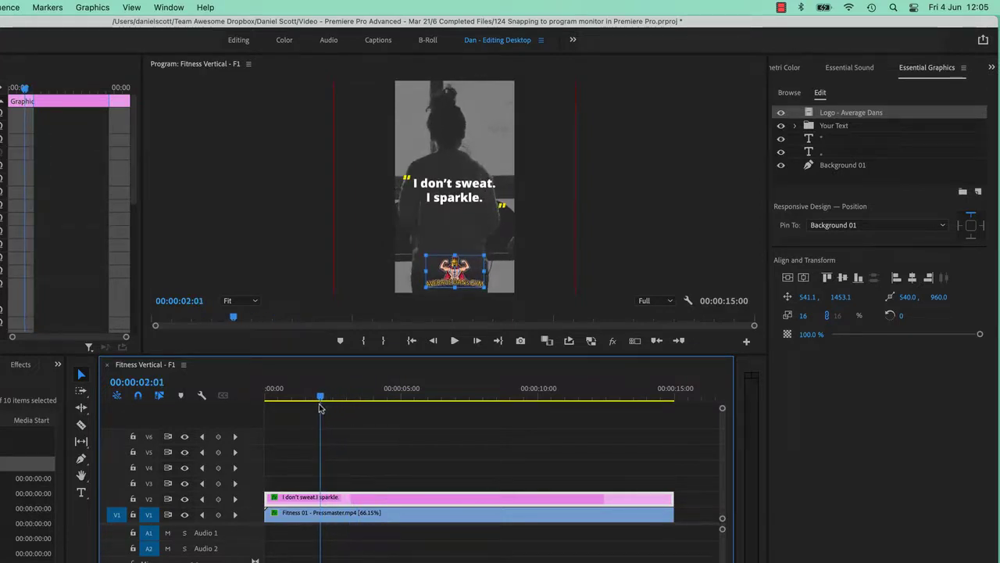
left_click_drag(320, 407, 317, 403)
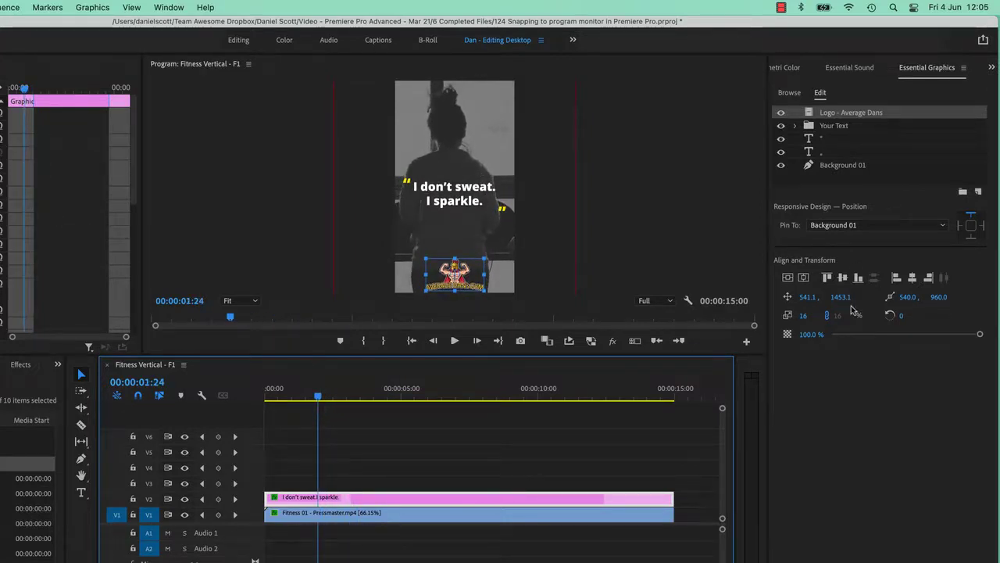
double_click(922, 114)
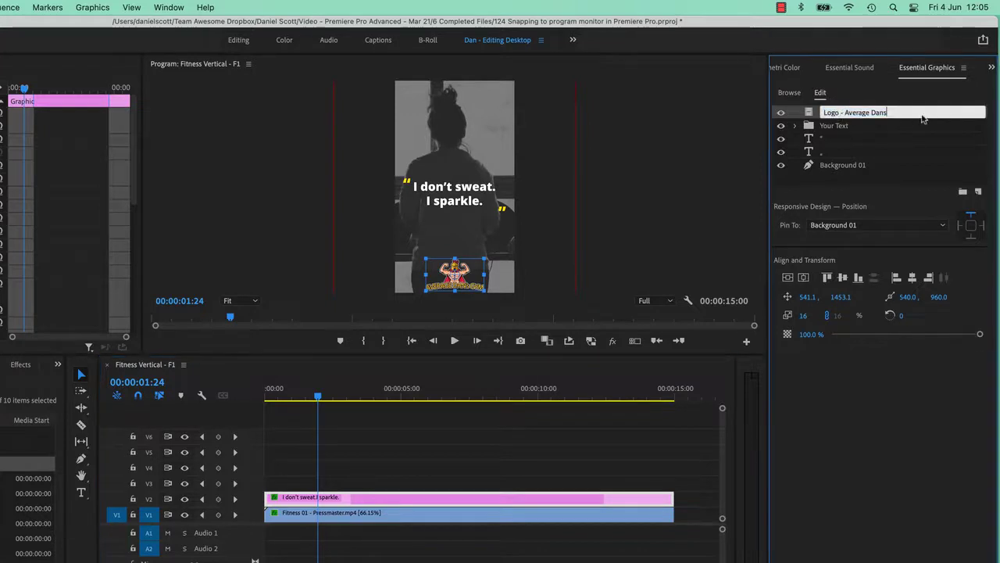
key("super+a")
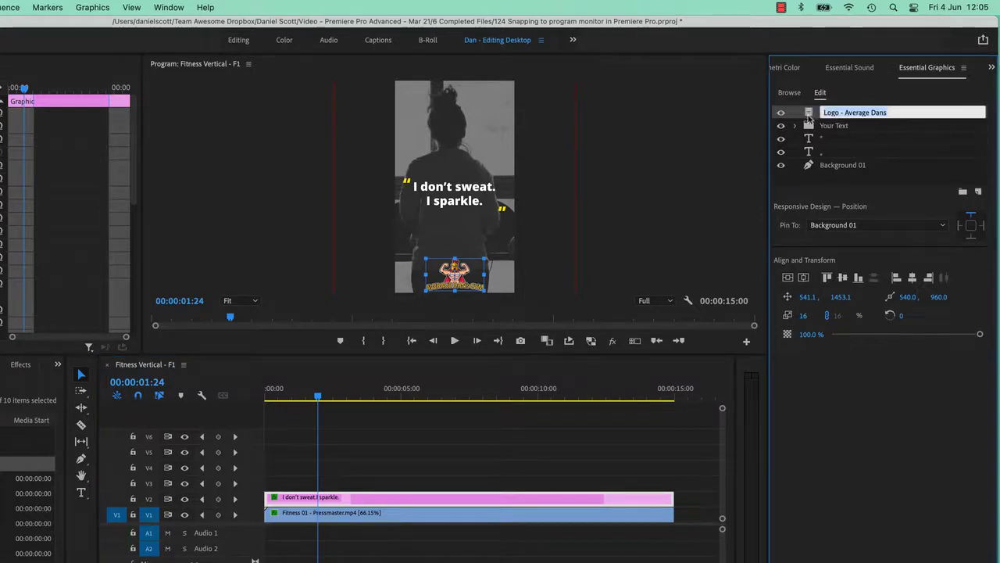
left_click(788, 336)
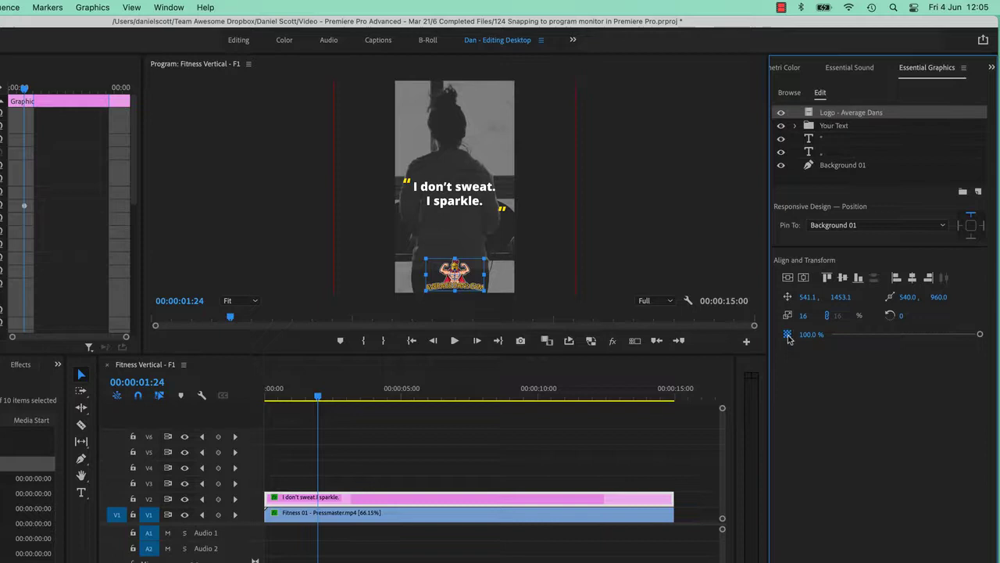
left_click_drag(869, 334, 821, 339)
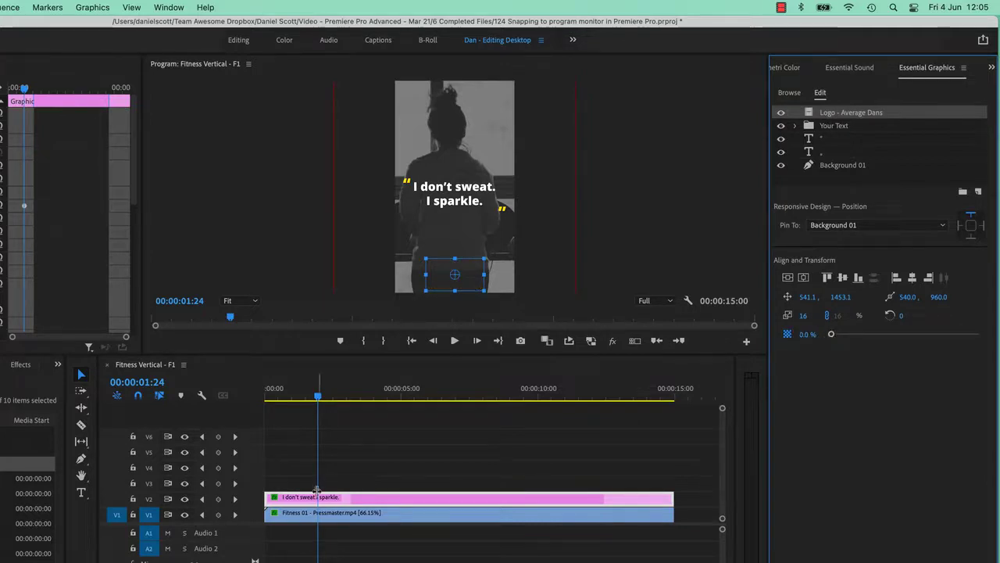
Set Opacity to 100% around 3:00 and play from the start to preview the fade-in.
left_click_drag(319, 397, 346, 402)
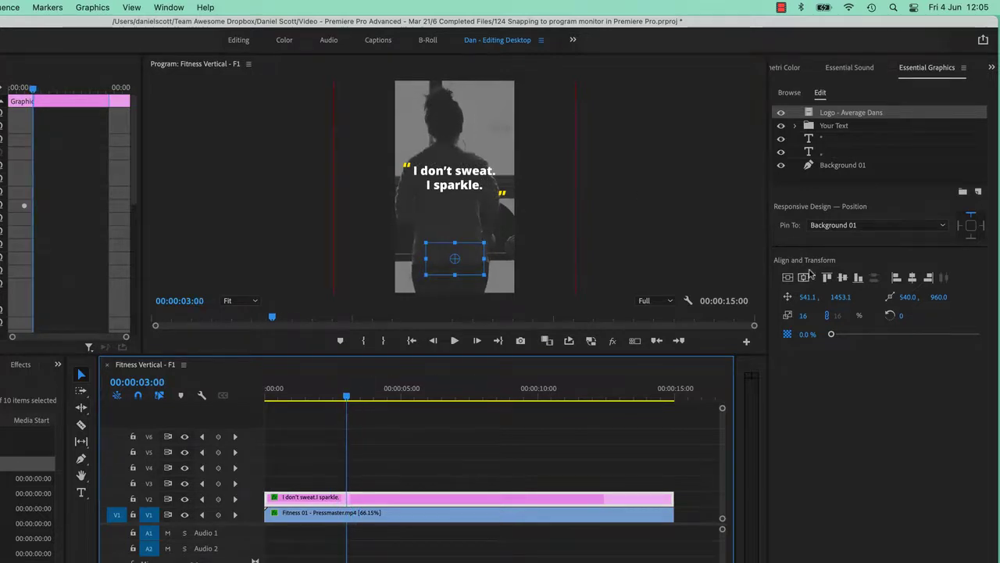
left_click_drag(832, 334, 980, 334)
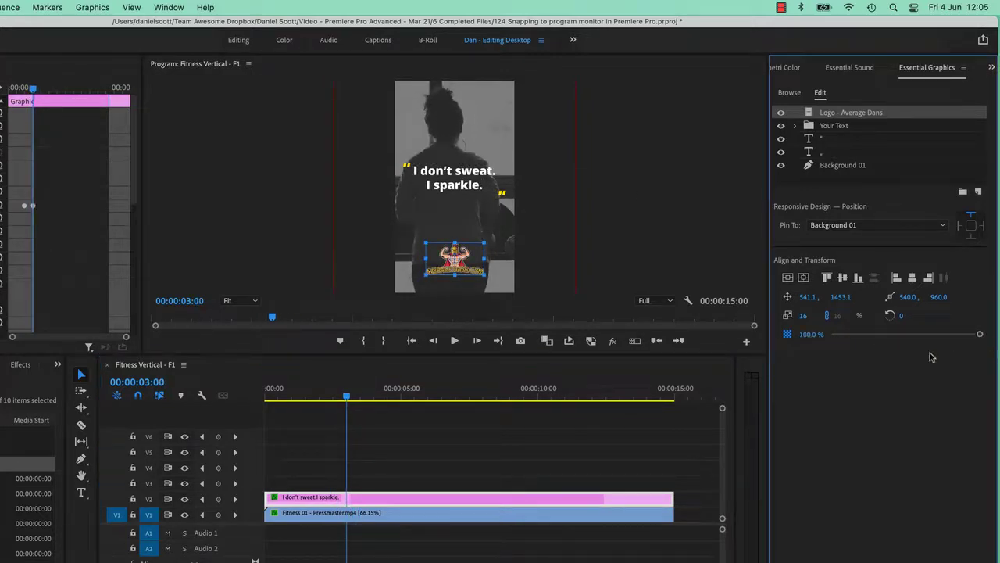
left_click(317, 400)
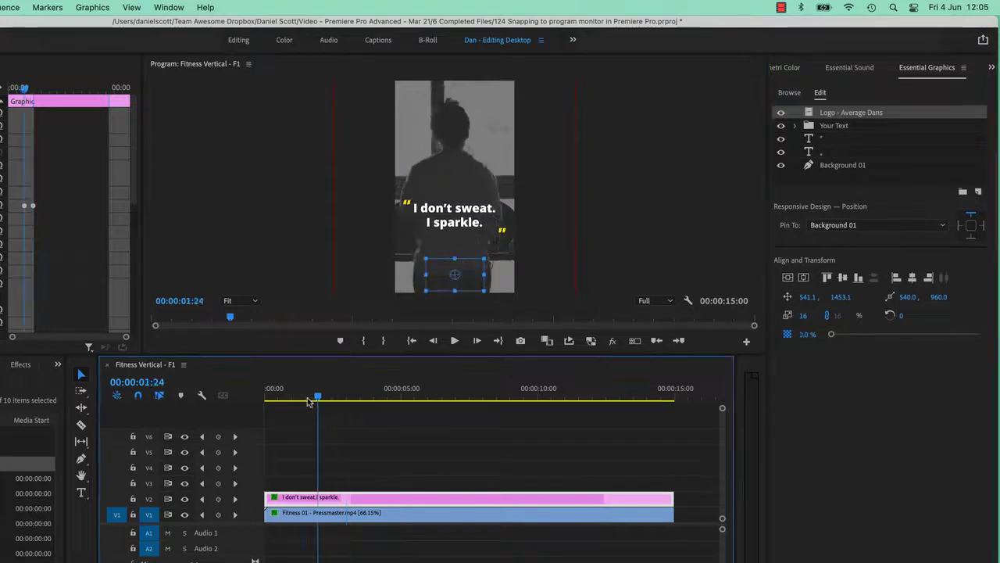
left_click_drag(309, 401, 267, 400)
key("space")
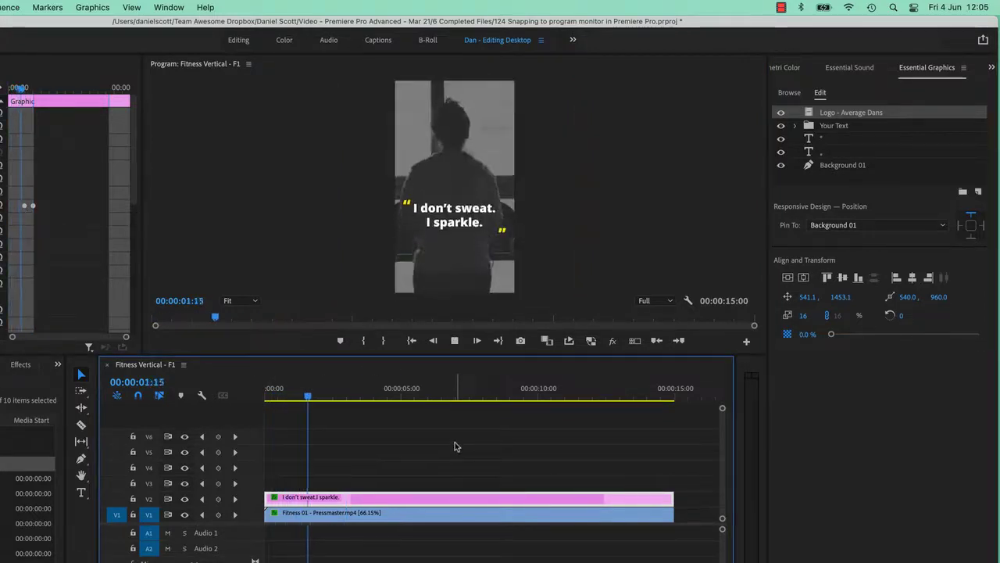
key("space")
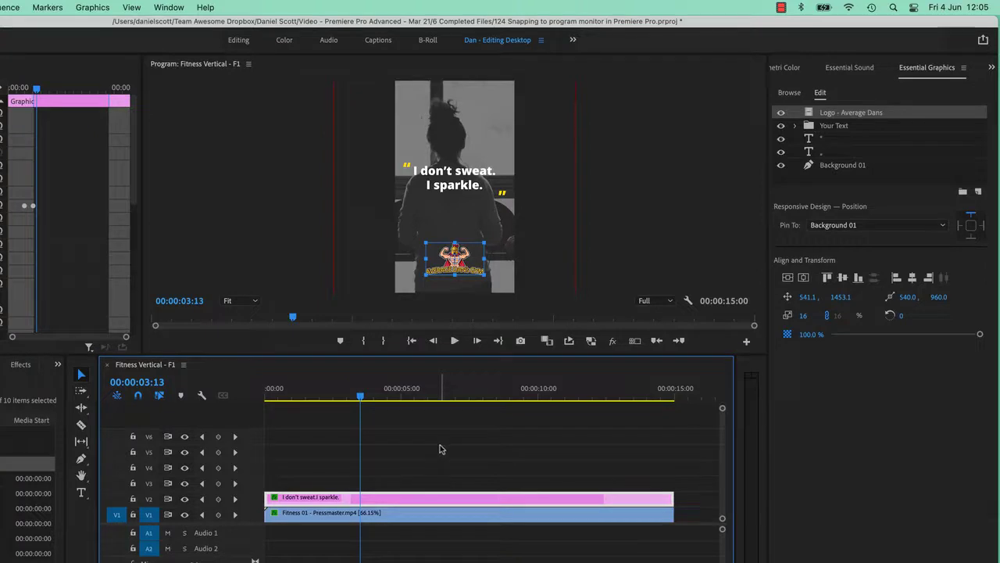
Reopen the View menu to confirm Snap in Program Monitor is checked.
left_click(133, 7)
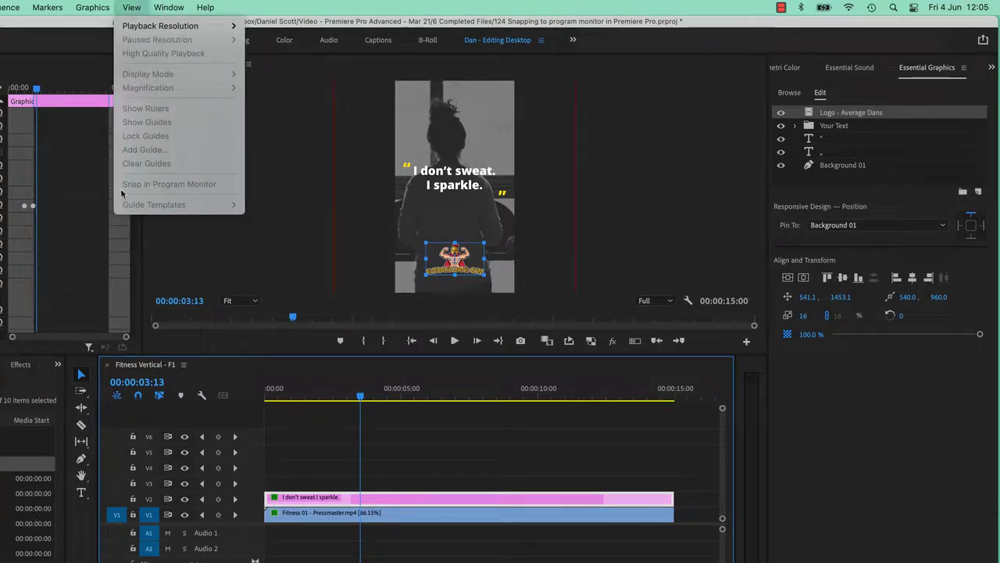
left_click(313, 174)
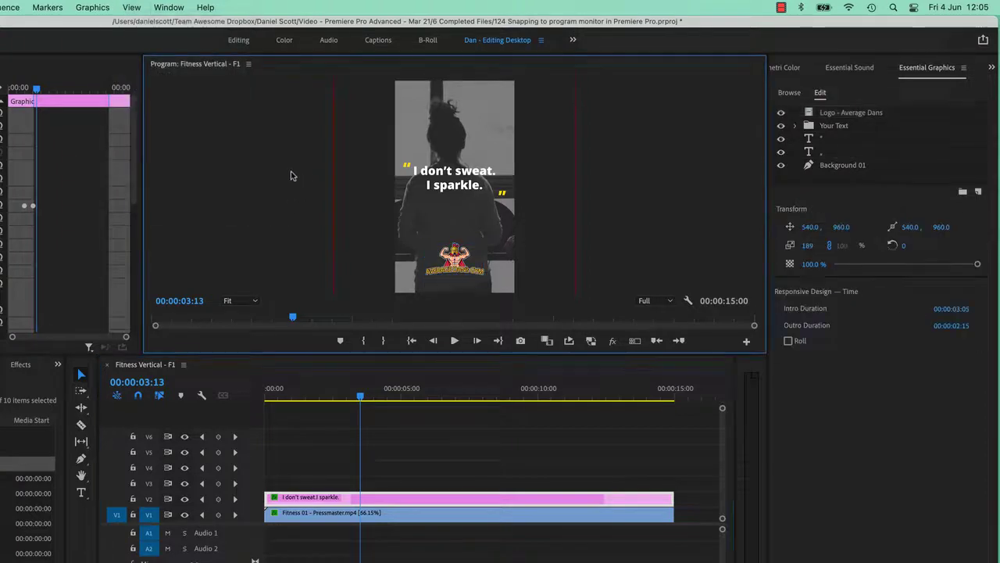
left_click(132, 8)
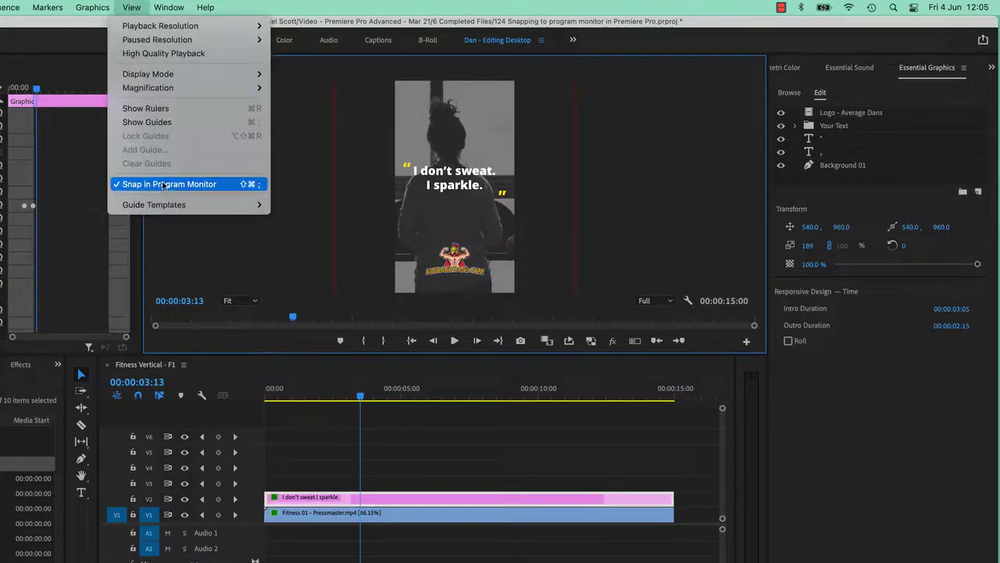